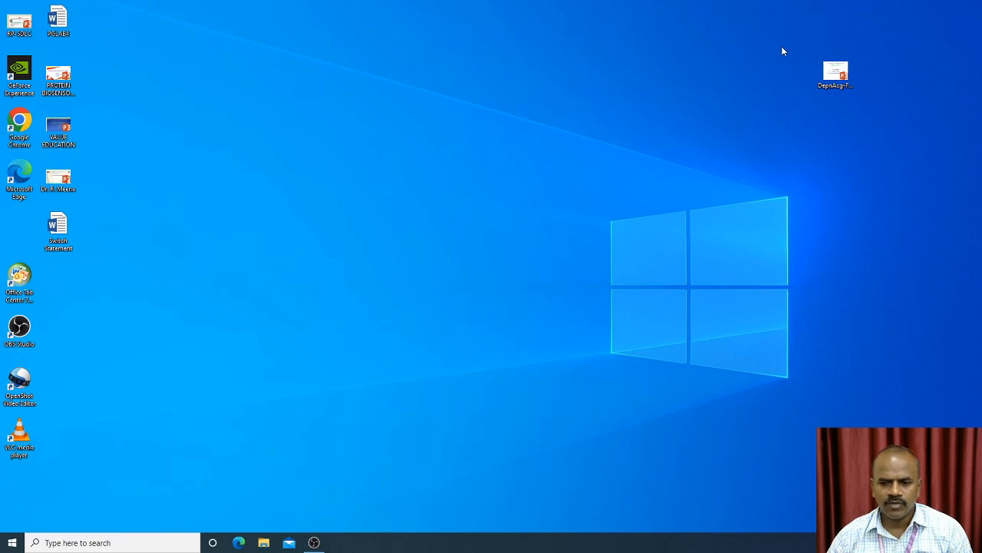
Open Windows Settings and find the Remote Desktop settings page by searching for "remote de"
click(160, 541)
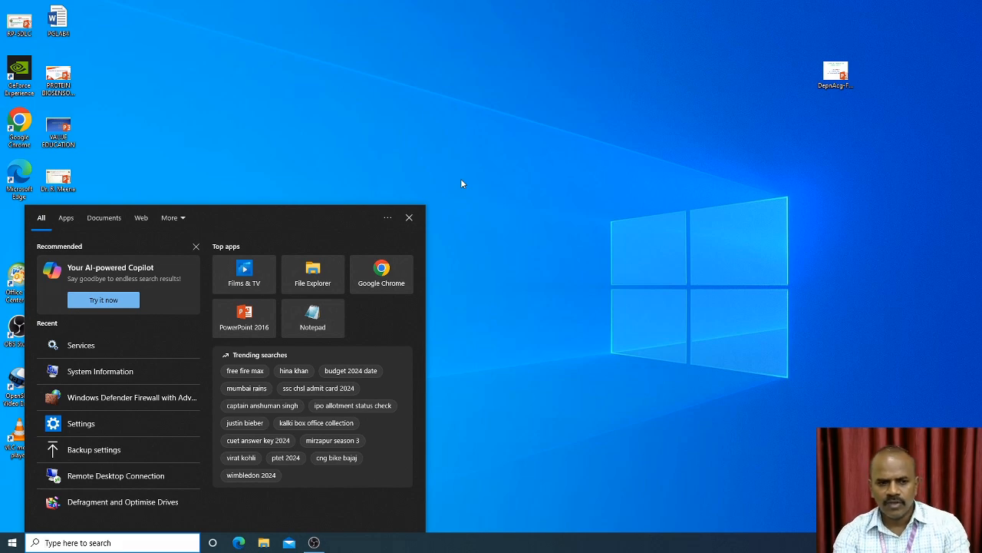
text(sy)
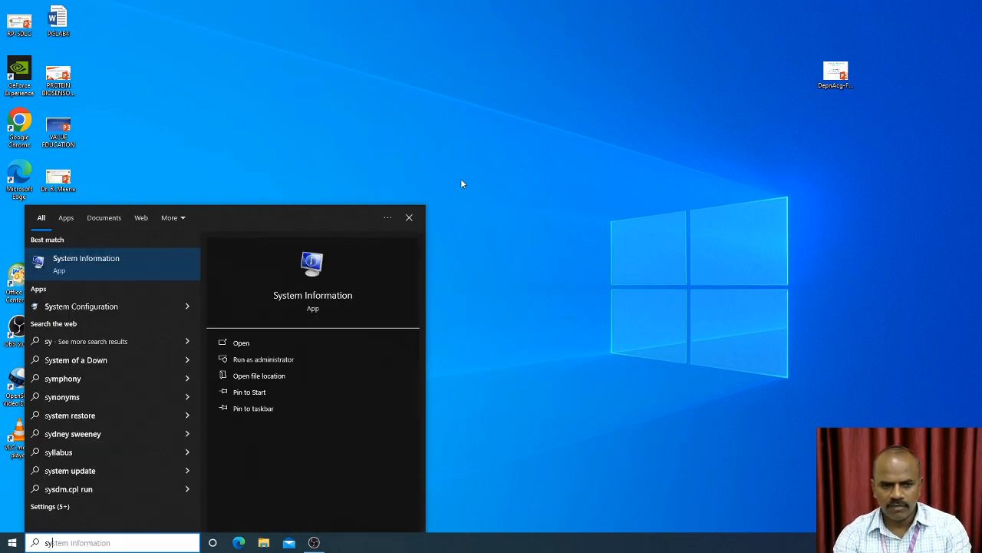
key(BackSpace)
text(ettings)
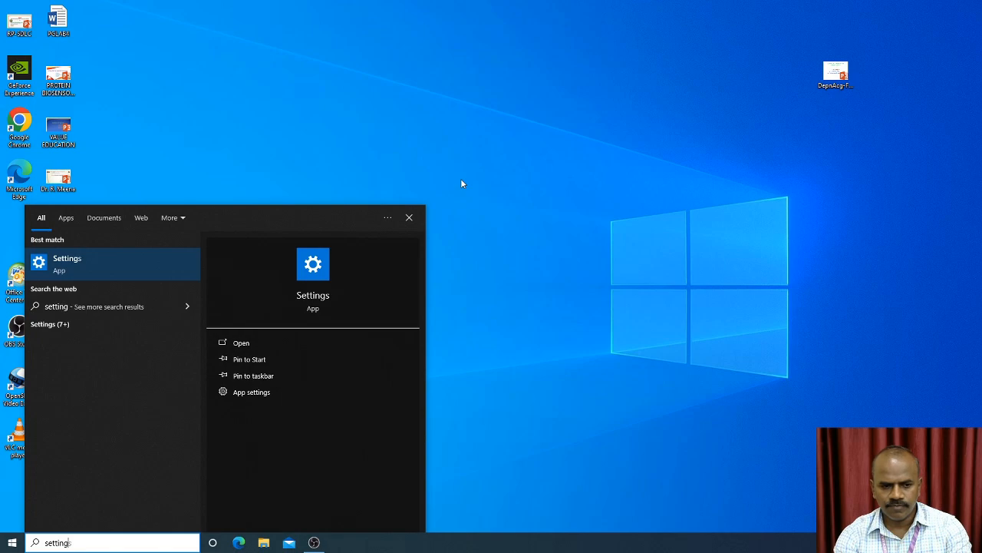
key(Return)
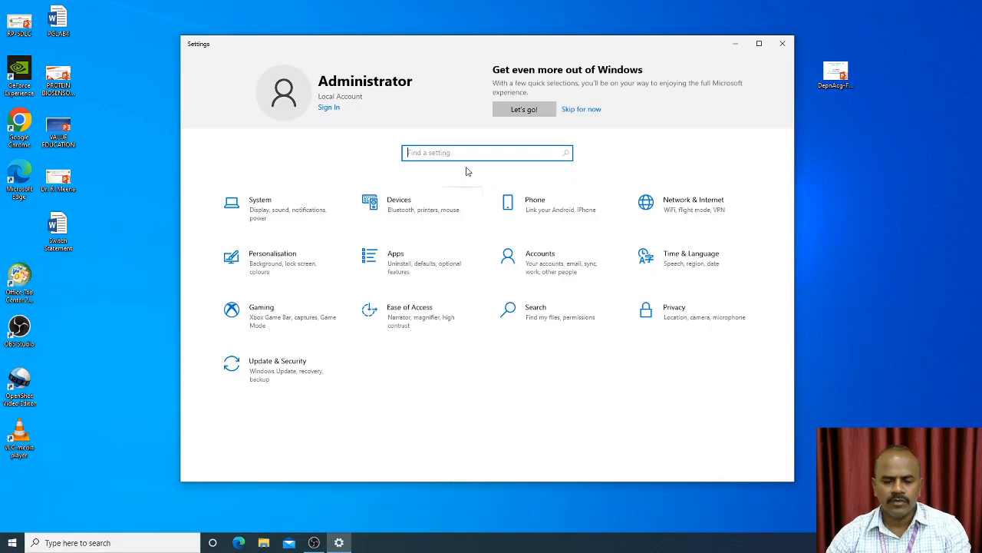
text(remote)
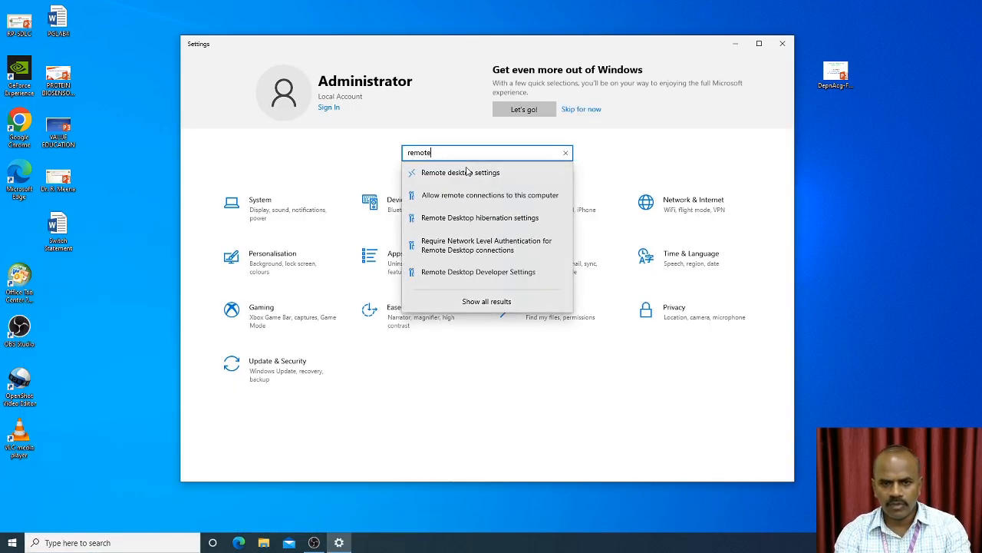
text( de)
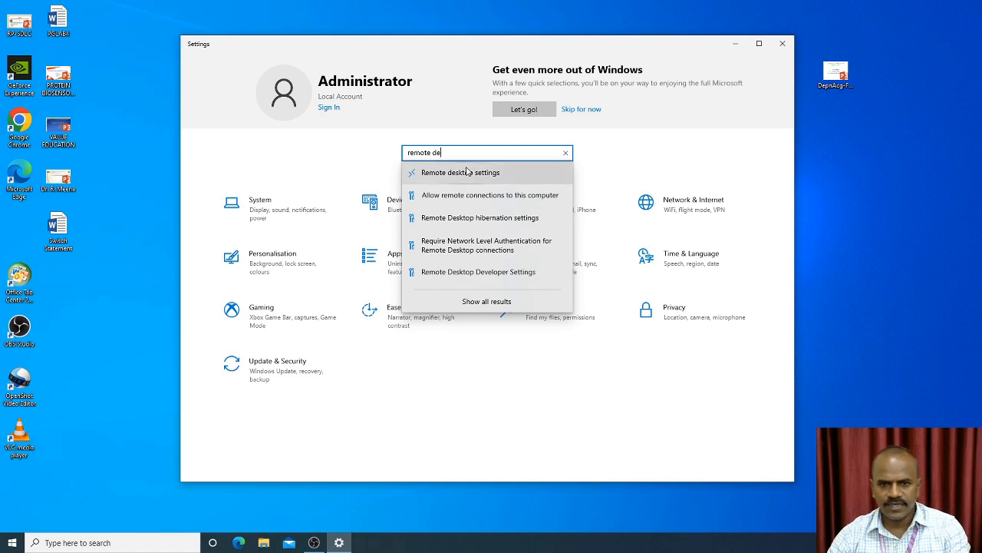
click(506, 180)
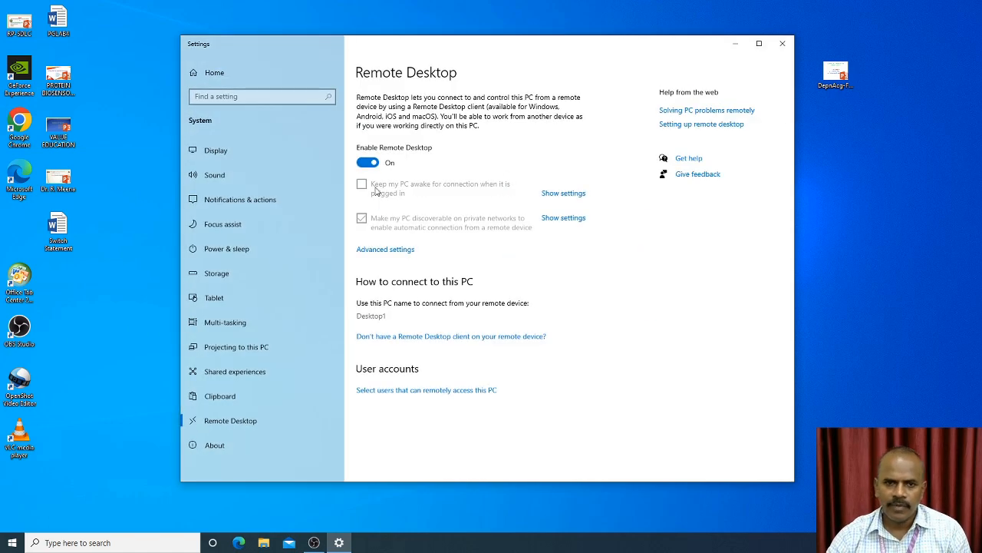
Disable Remote Desktop and enable it again, confirming both changes, and move the Settings window aside
click(366, 163)
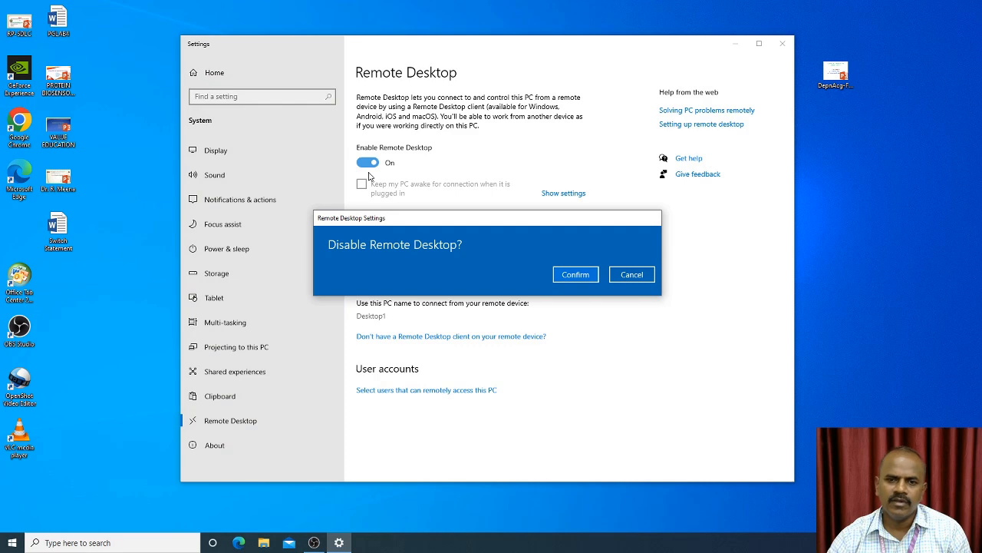
click(591, 277)
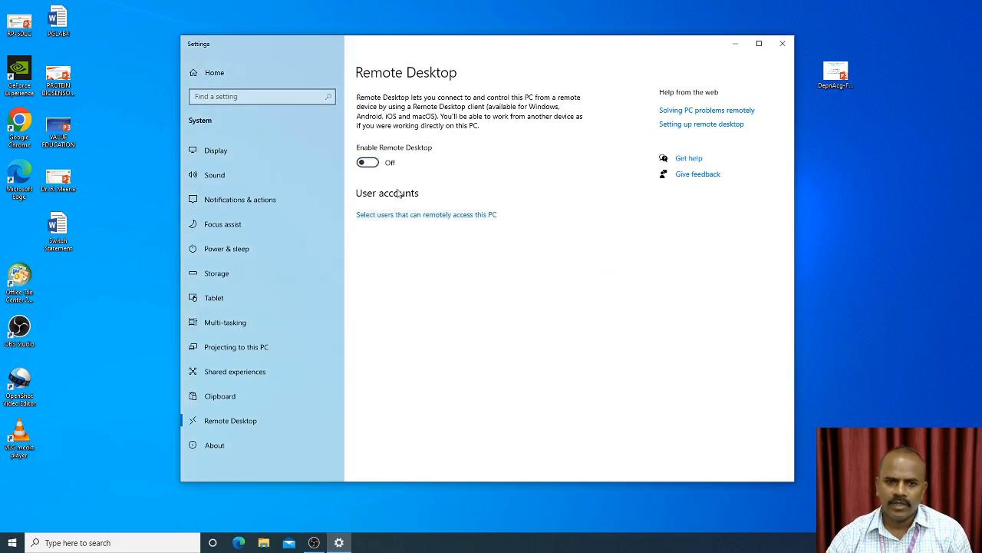
click(371, 162)
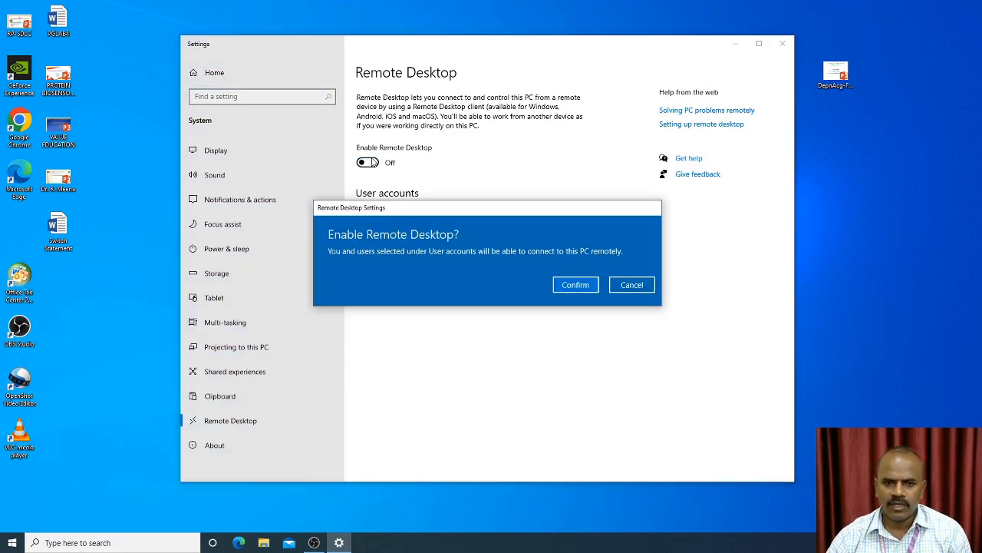
click(574, 288)
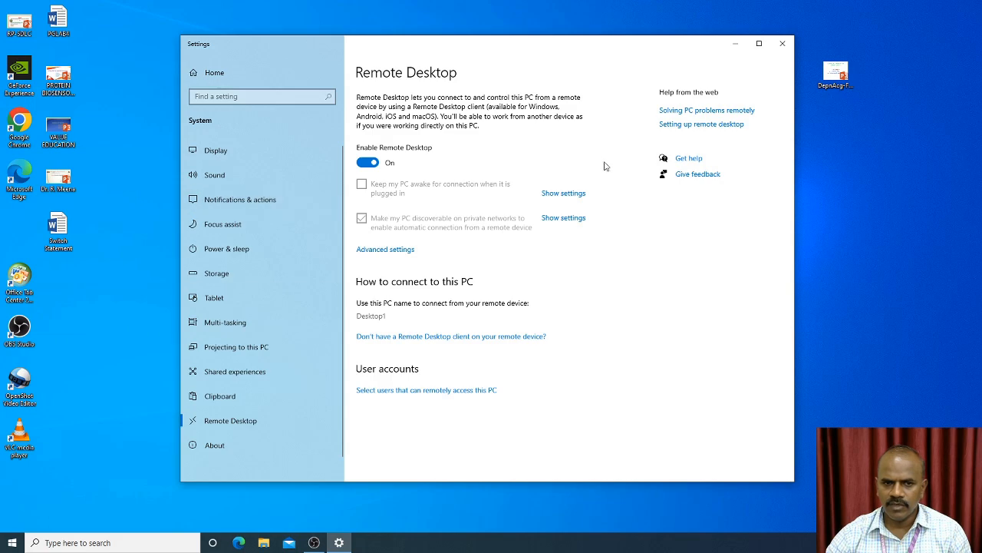
drag(607, 45, 705, 35)
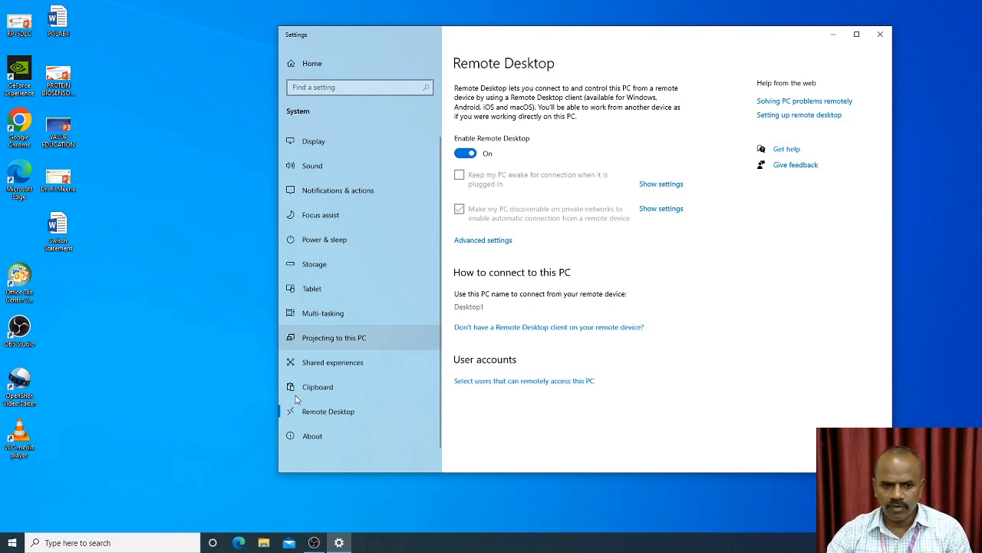
Open the Services console through a Windows search and maximize its window
click(107, 543)
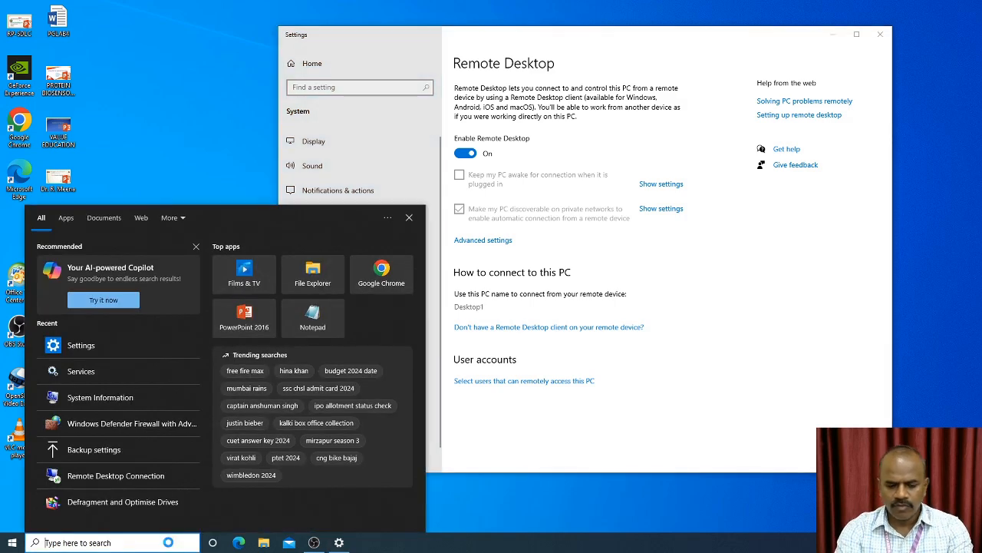
text(serci)
key(BackSpace)
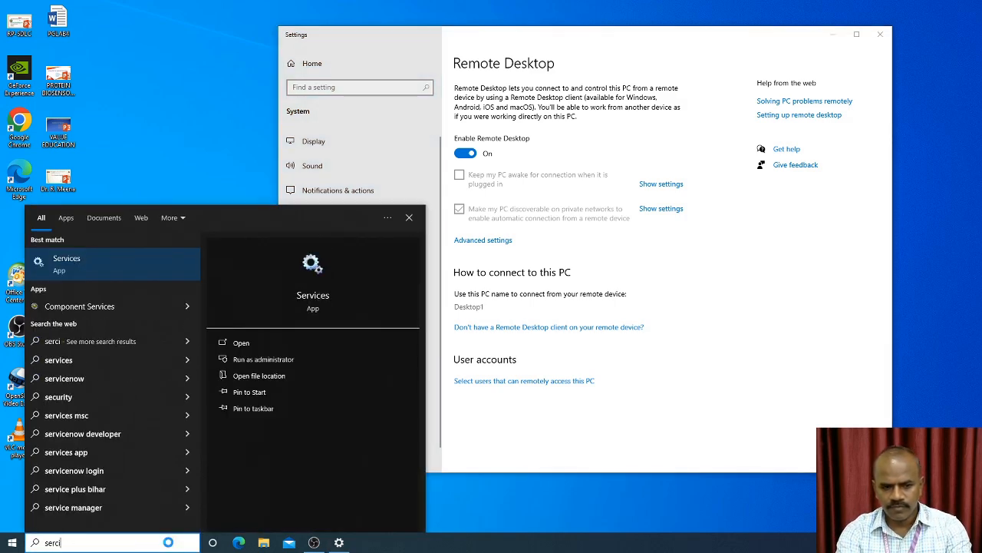
key(BackSpace)
text(vices)
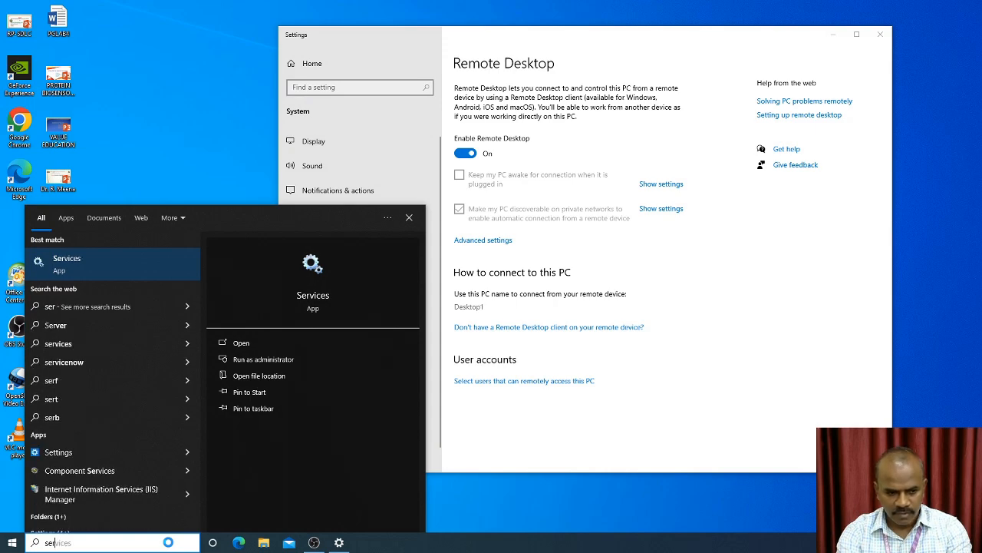
key(Return)
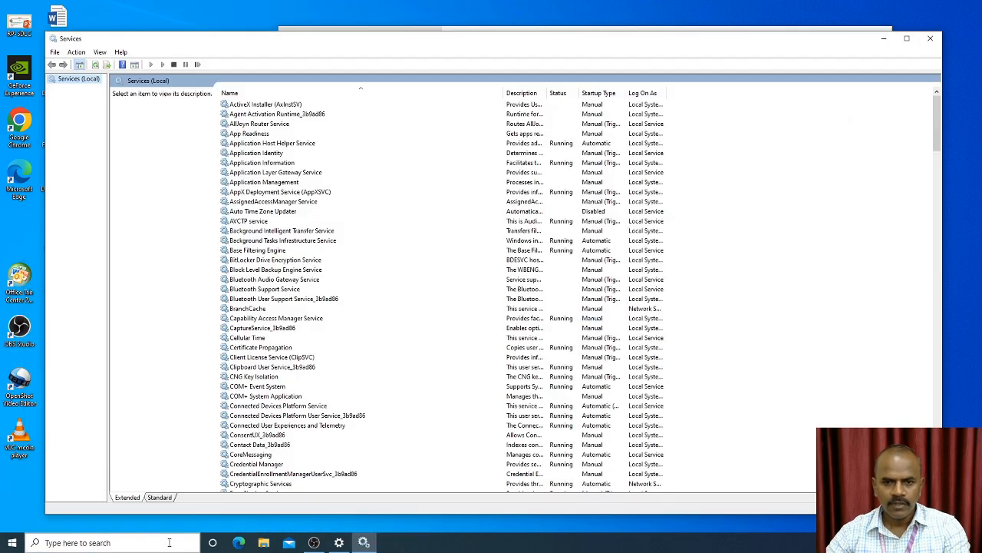
click(908, 38)
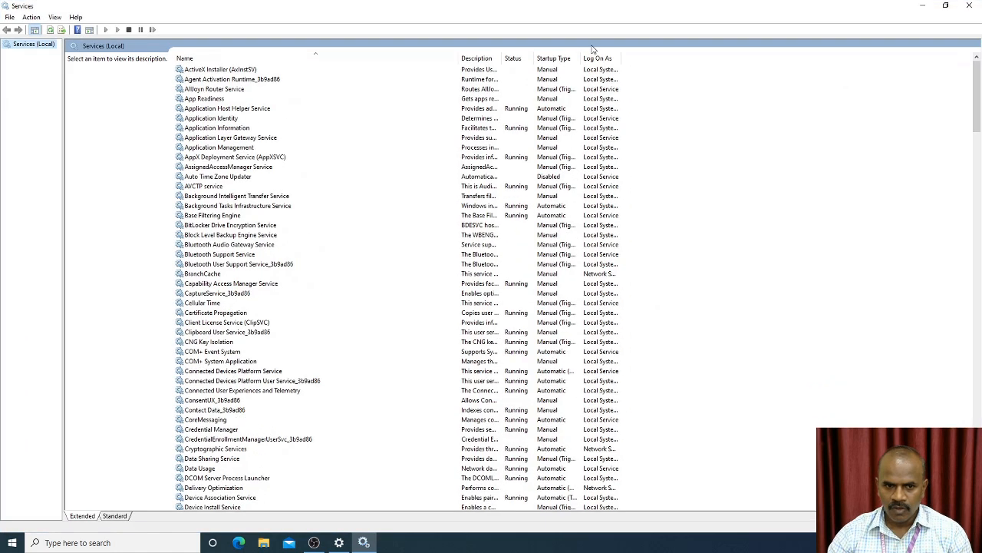
Locate the Windows Defender Firewall service, check its startup type and status in its properties, and close them
click(528, 371)
scroll(529, 372, down, 7)
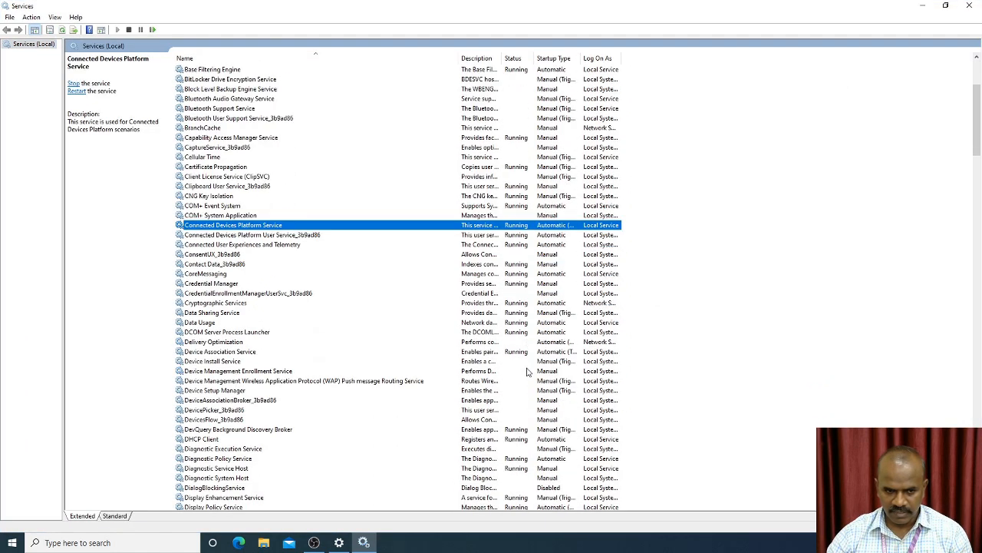
key(w)
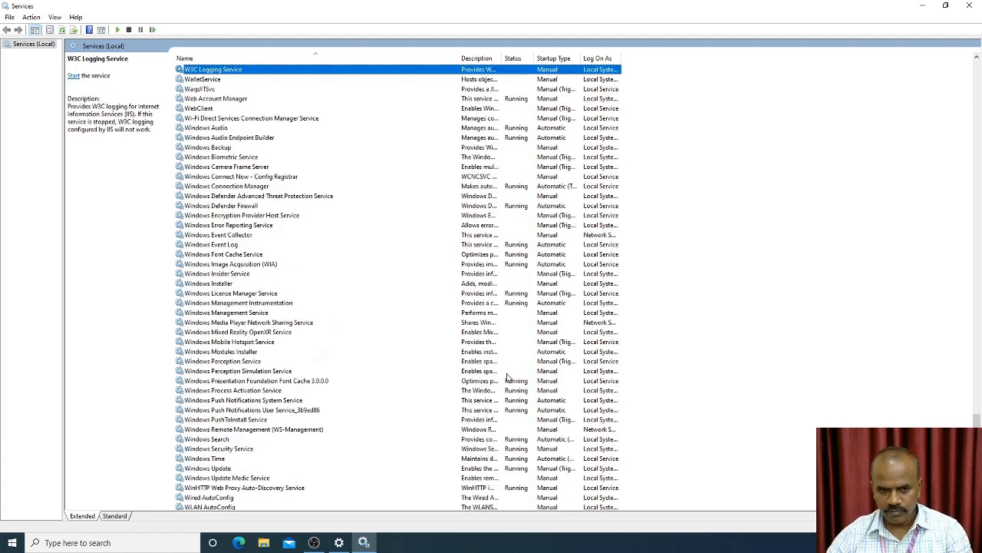
key(Down)
key(Down)
key(Down)
key(Down)
key(Down)
key(Down)
key(Down)
key(Down)
key(Down)
key(Down)
key(Down)
key(Down)
key(Down)
key(Down)
key(Down)
key(Down)
key(Down)
key(Down)
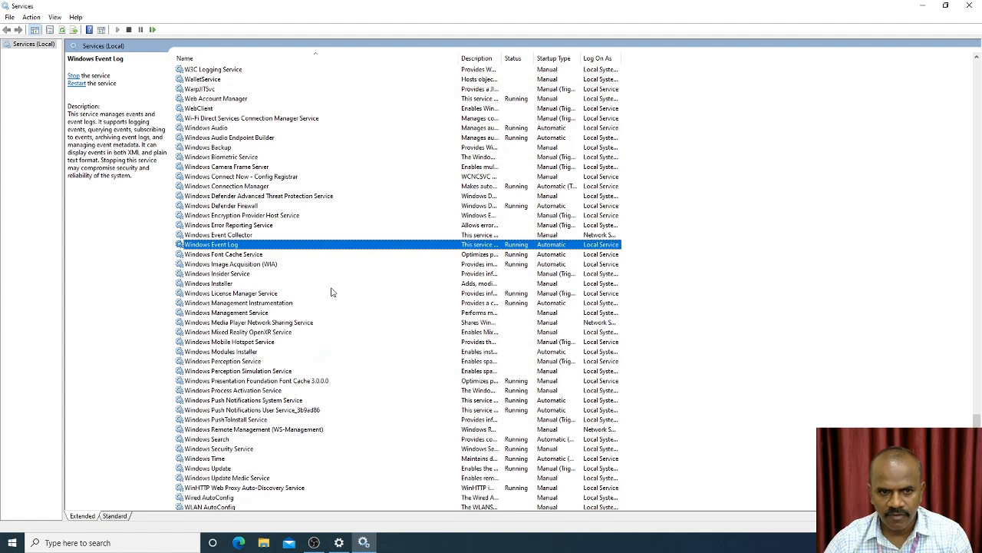
double_click(237, 206)
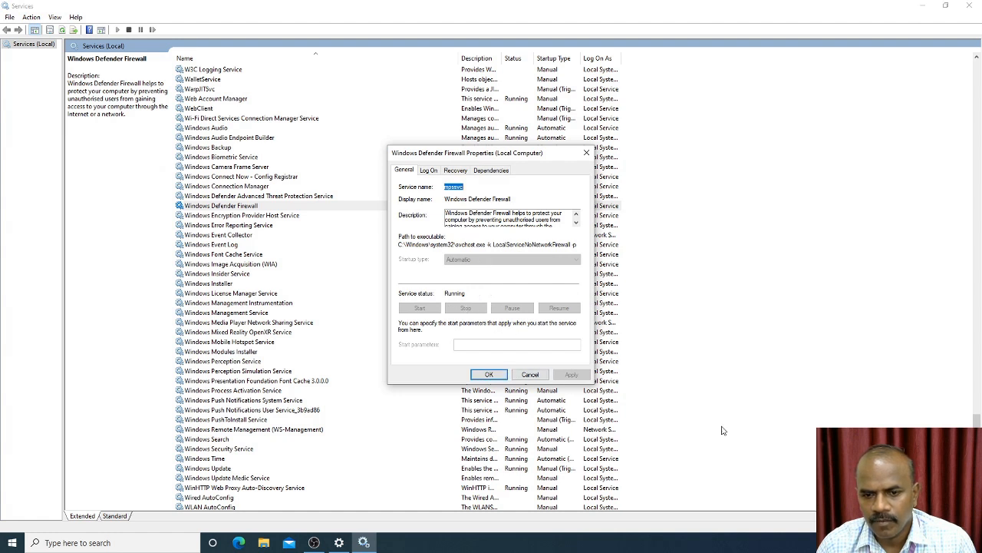
click(487, 375)
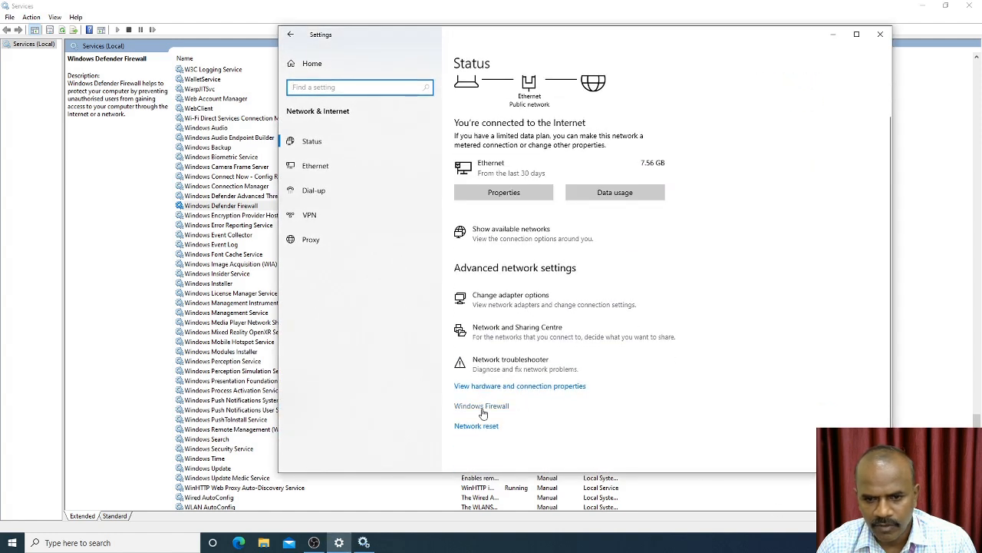
View the Windows Firewall state for the domain, private and public networks, and return to the Services console
click(482, 407)
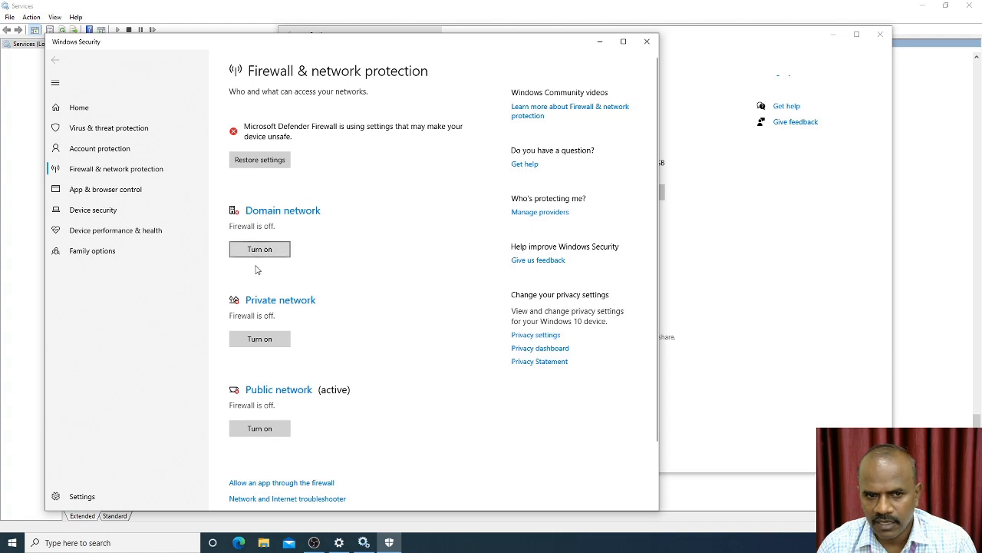
scroll(441, 335, down, 2)
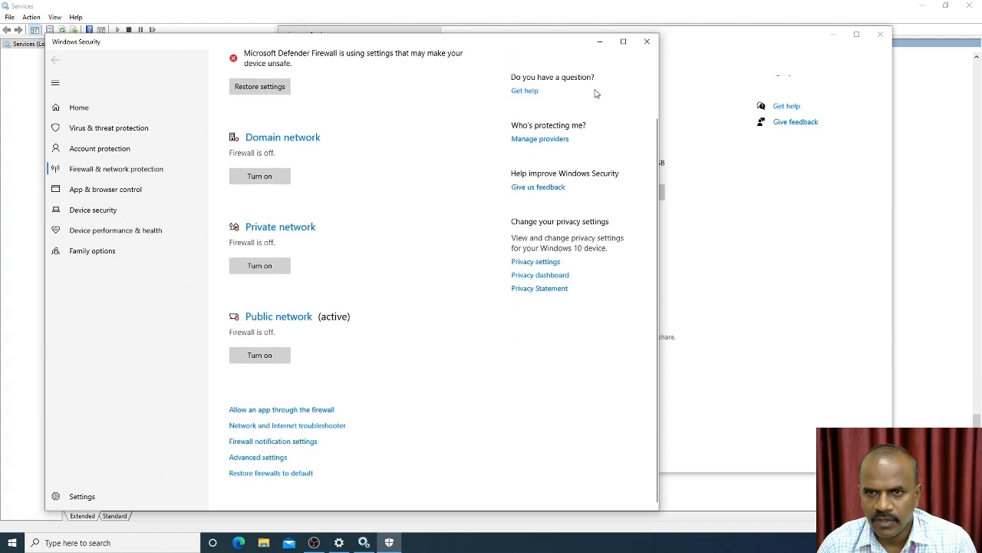
click(647, 48)
click(121, 269)
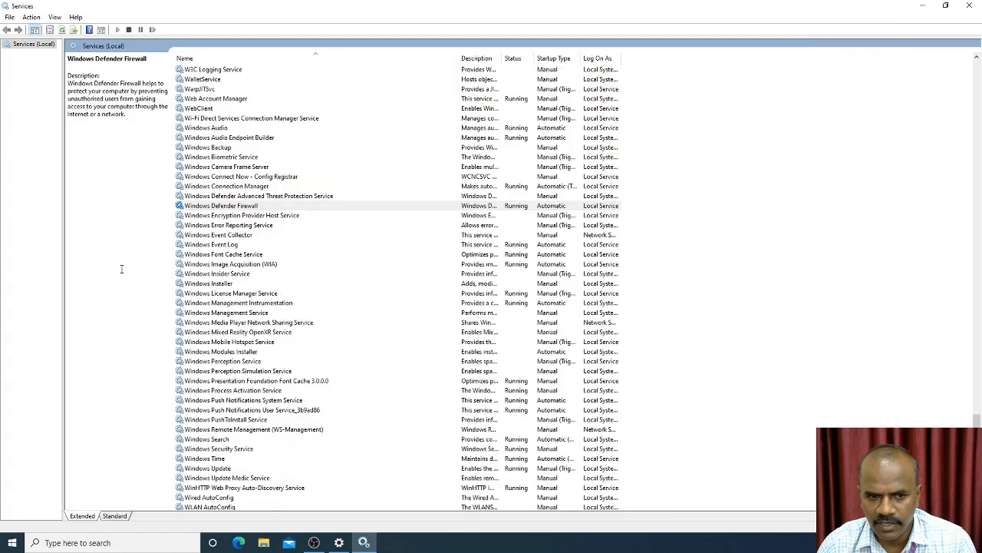
Locate Remote Desktop Services in the services list, check its startup type and status in its properties, and close them
scroll(520, 355, down, 1)
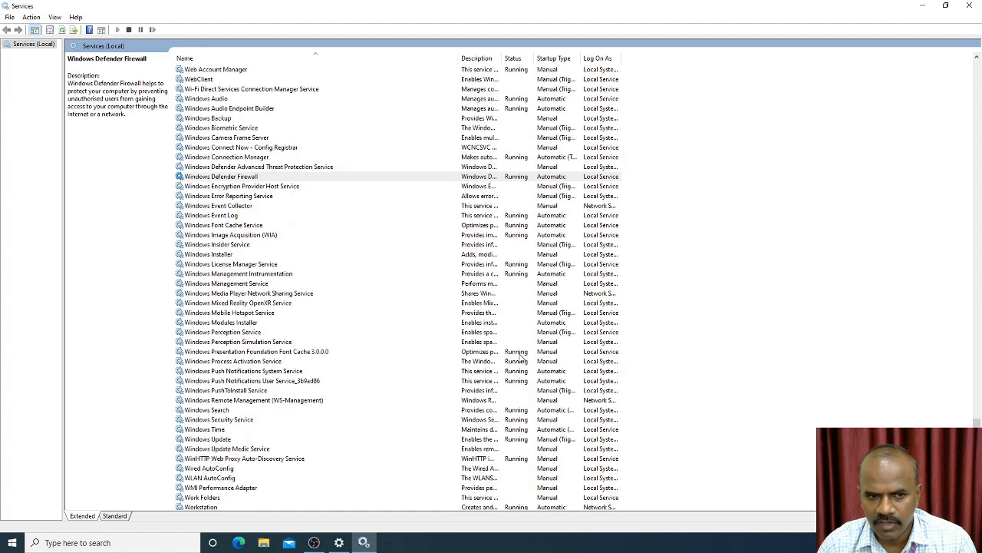
scroll(526, 338, up, 1)
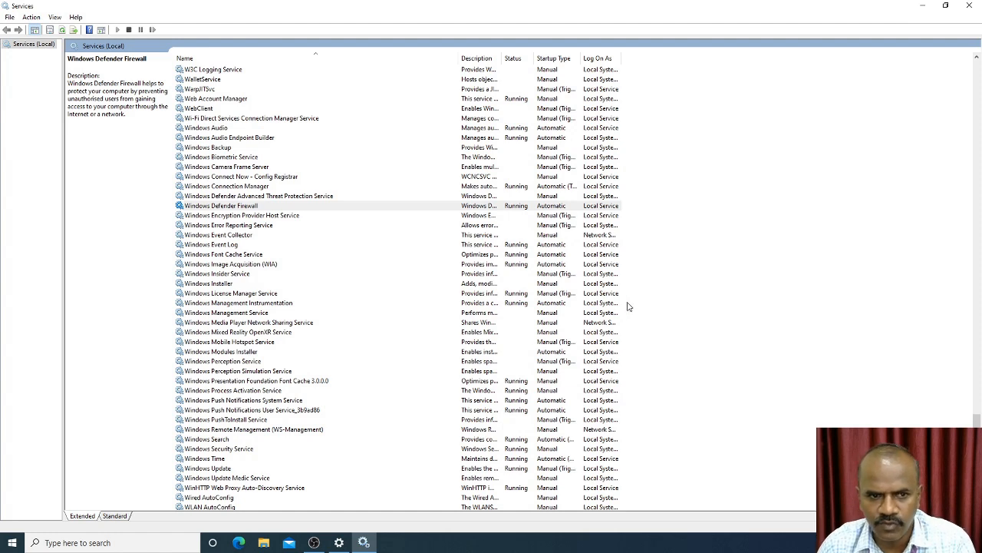
click(195, 246)
key(r)
key(r)
key(r)
key(r)
key(r)
key(r)
key(r)
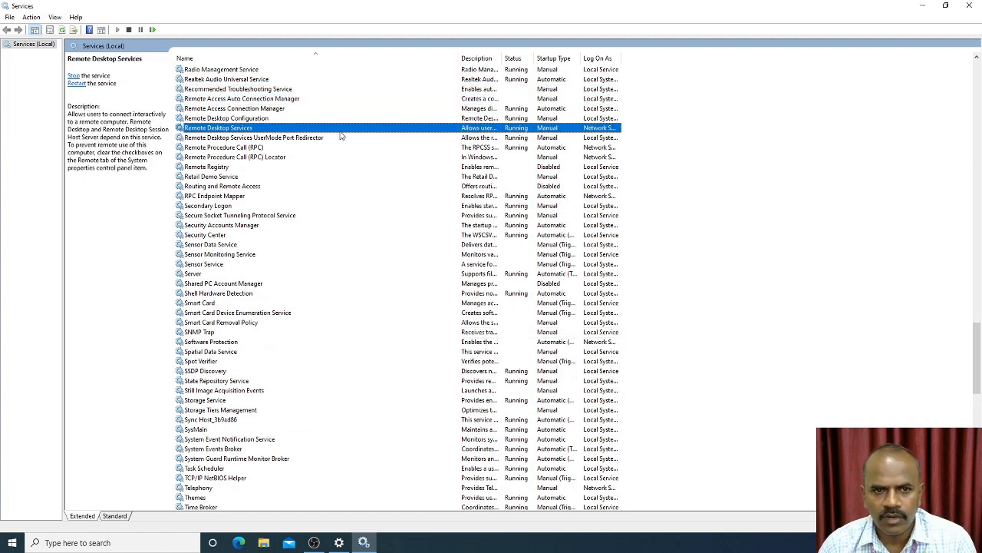
key(Return)
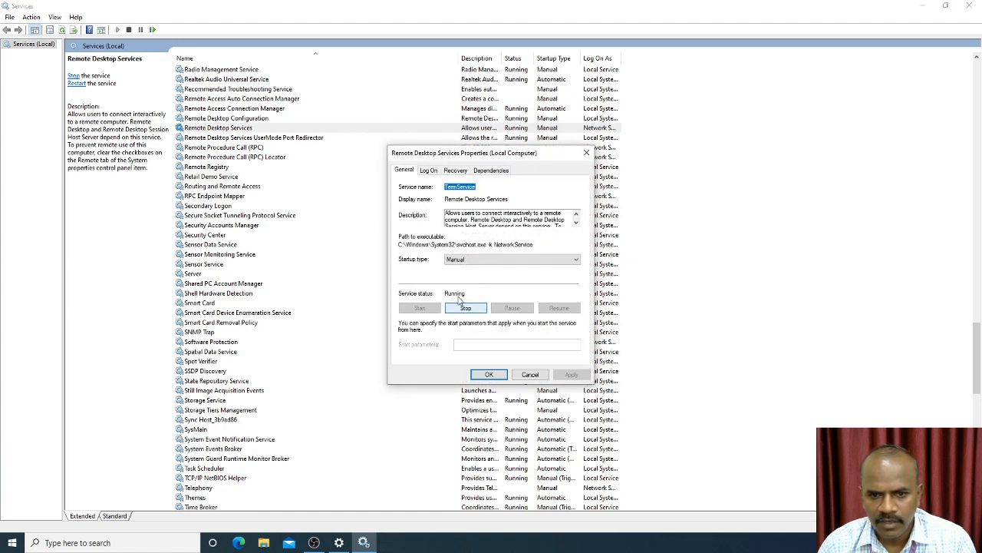
click(552, 260)
click(551, 260)
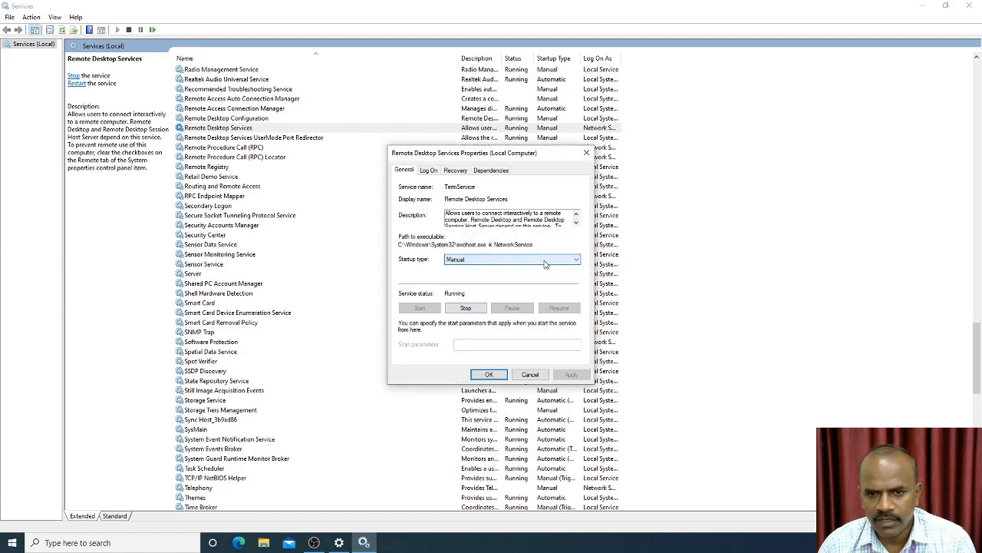
click(489, 374)
Check the status of the Remote Desktop Configuration service in its properties, and close the Services and Settings windows
double_click(257, 119)
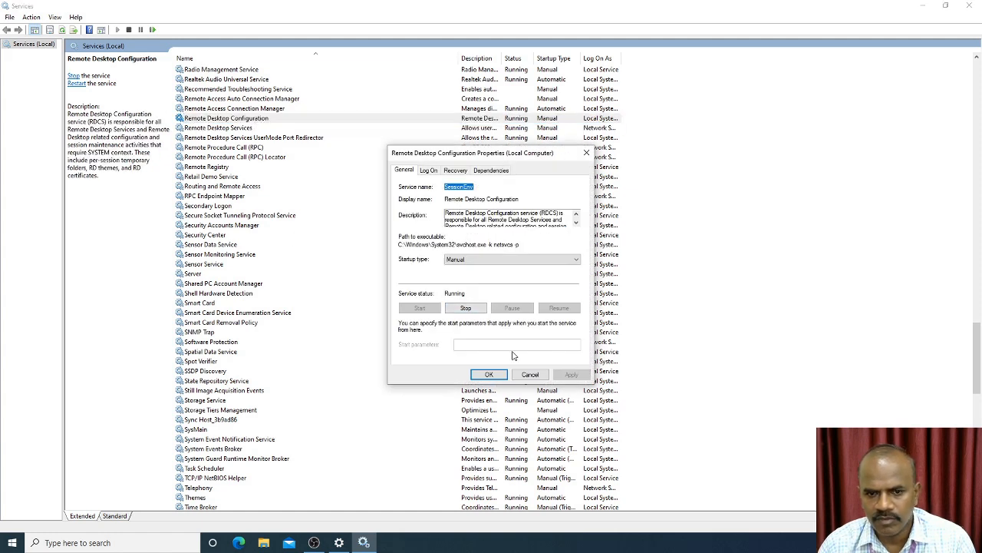
click(495, 373)
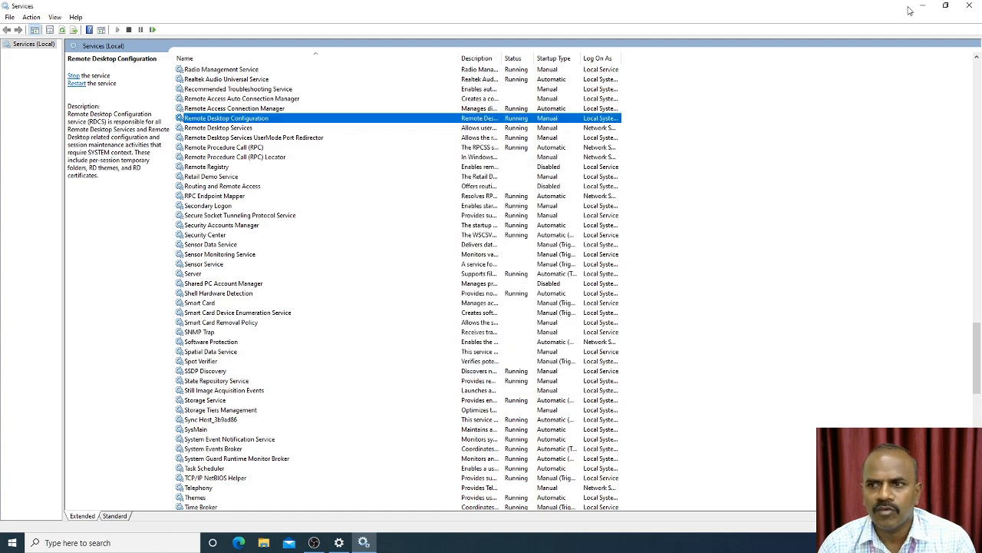
click(976, 7)
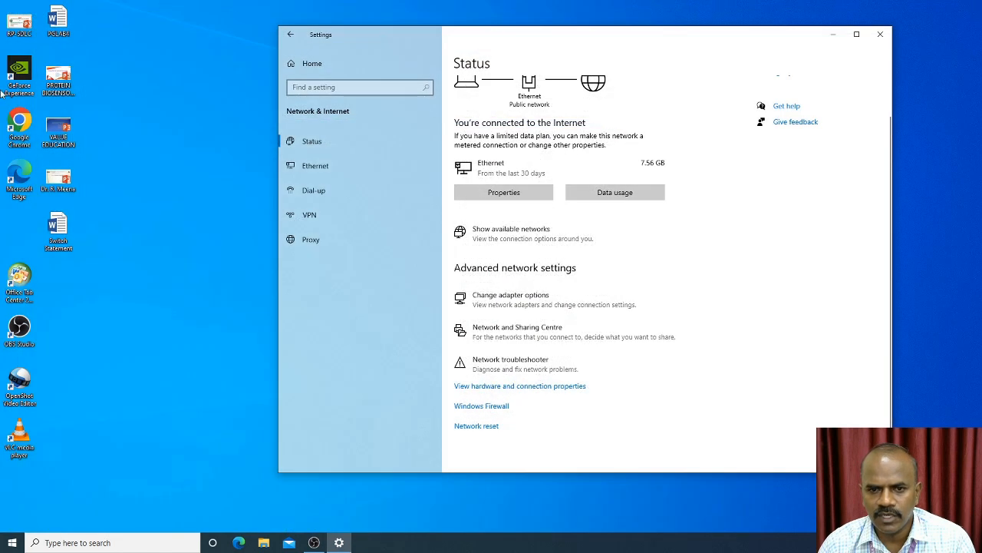
click(885, 35)
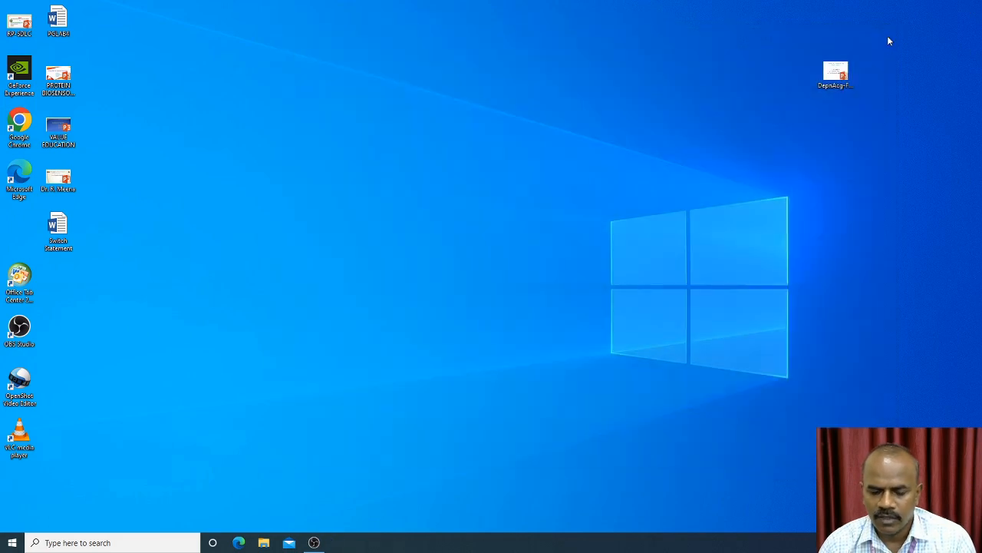
Search Windows for "remote desktop", open Remote Desktop Connection, and reposition its window on the desktop
click(114, 542)
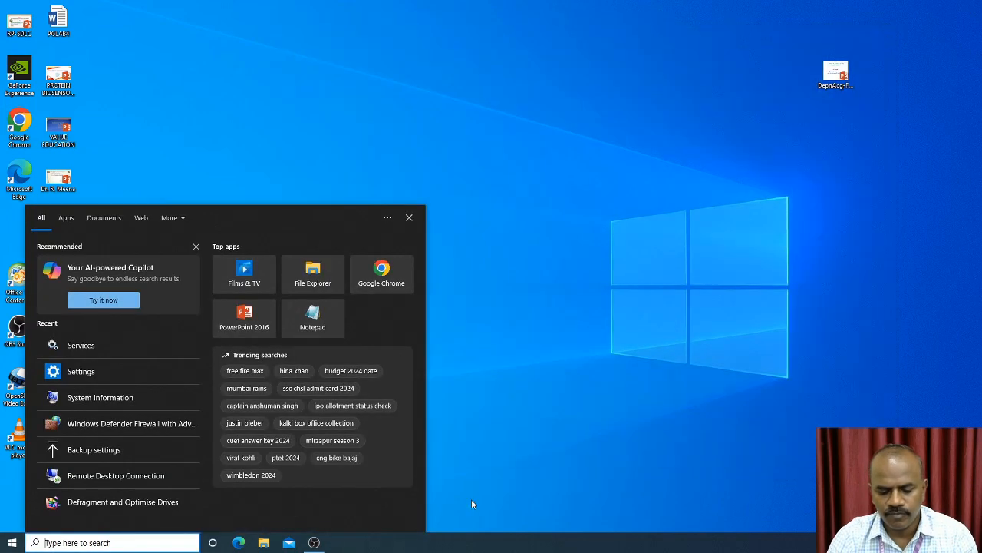
text(remote)
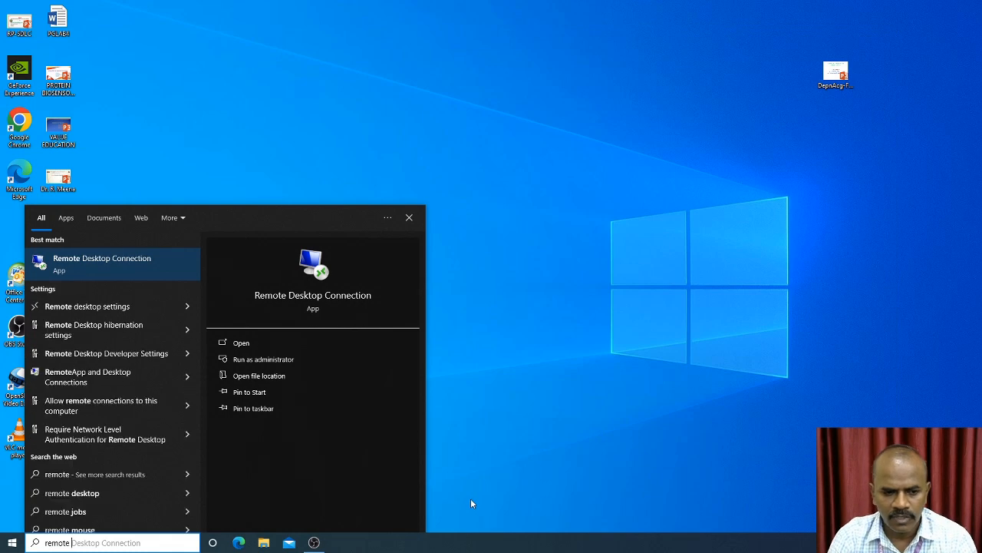
text( desktop)
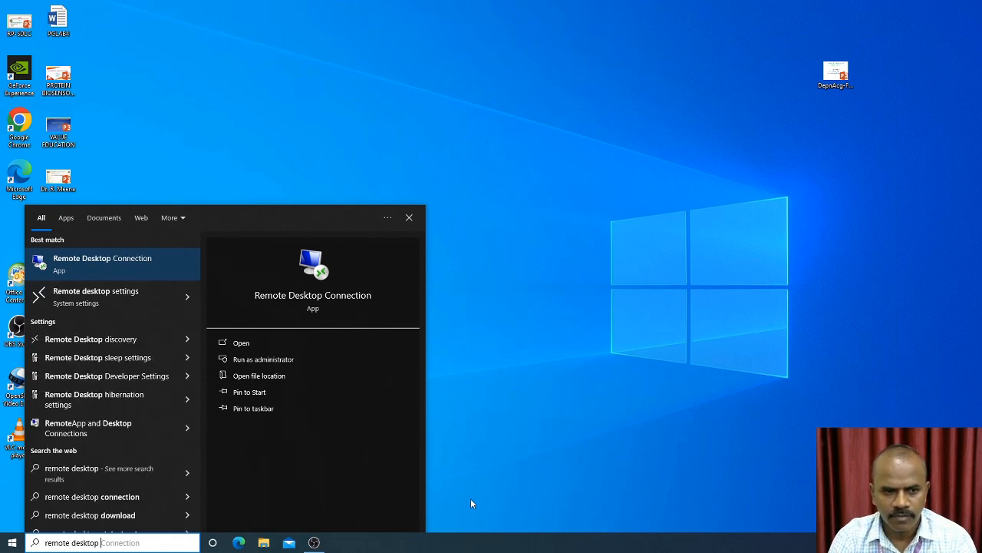
click(131, 261)
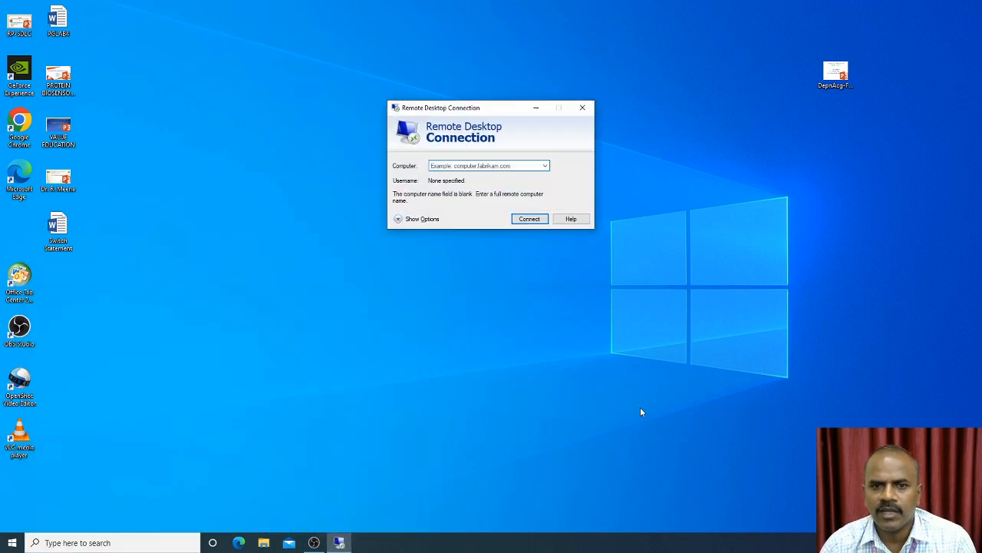
drag(473, 107, 540, 124)
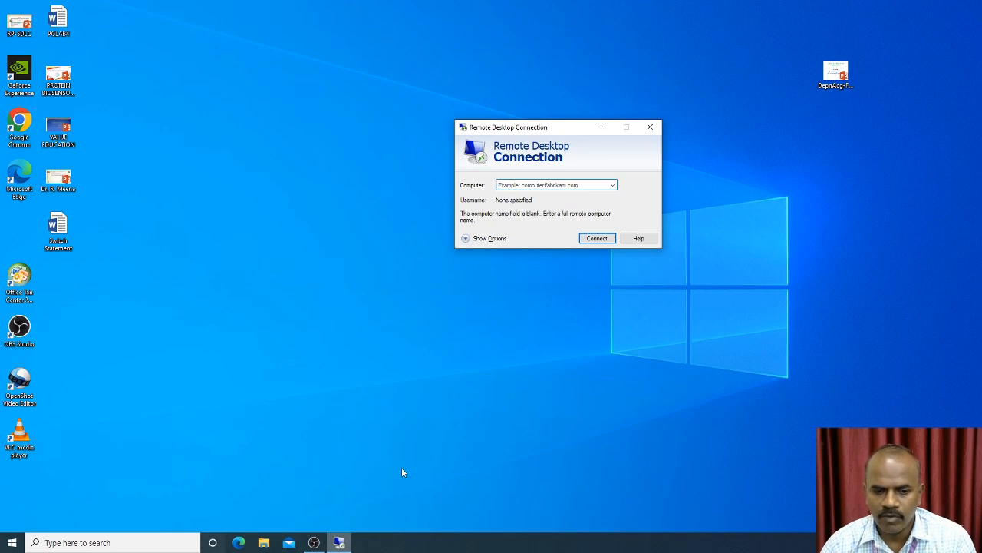
Check the computer name in the system properties of This PC, and close the System and File Explorer windows
click(263, 543)
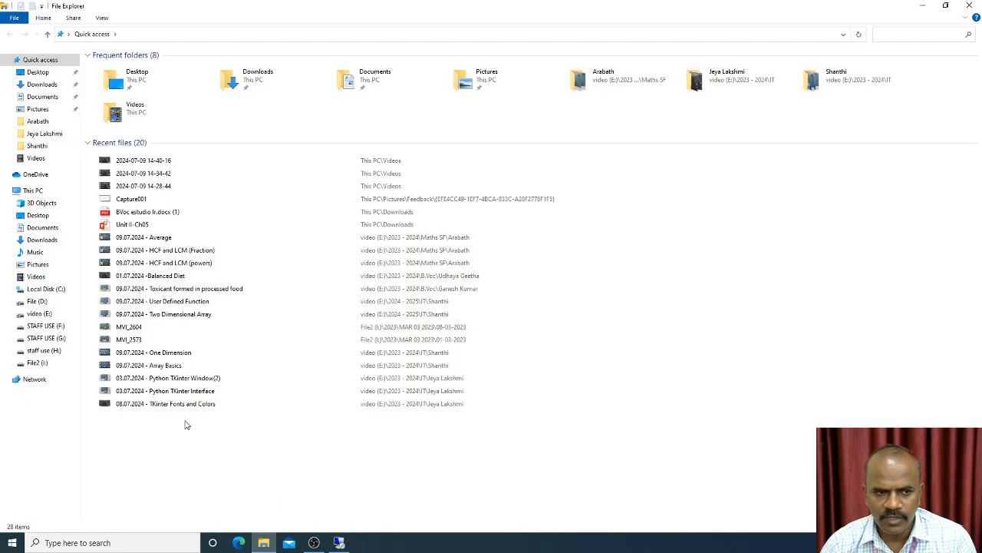
click(33, 192)
right_click(40, 193)
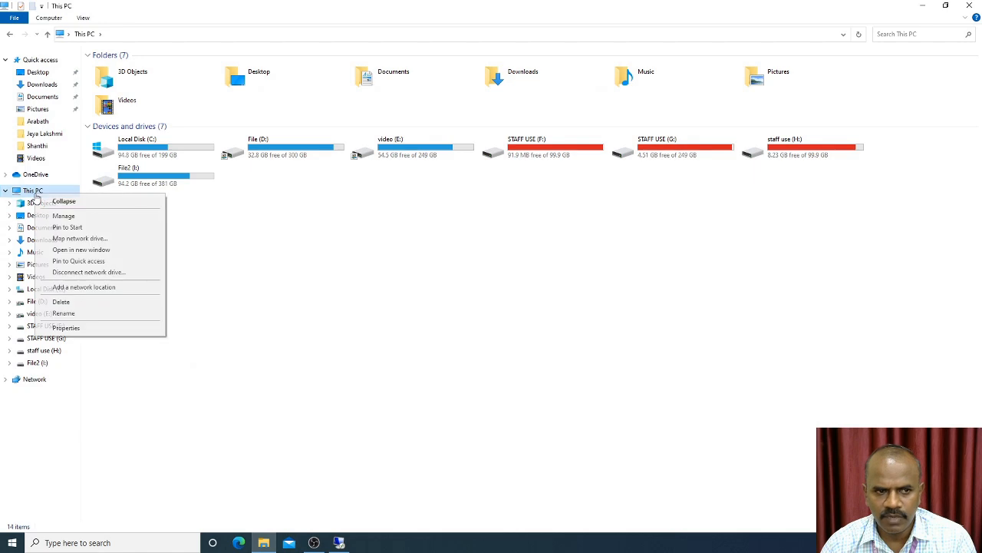
click(80, 327)
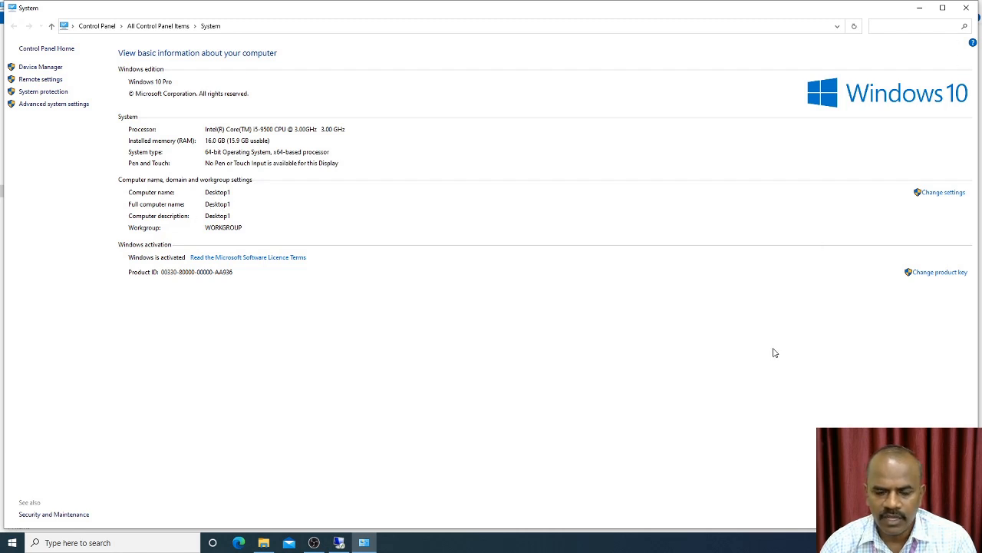
click(967, 9)
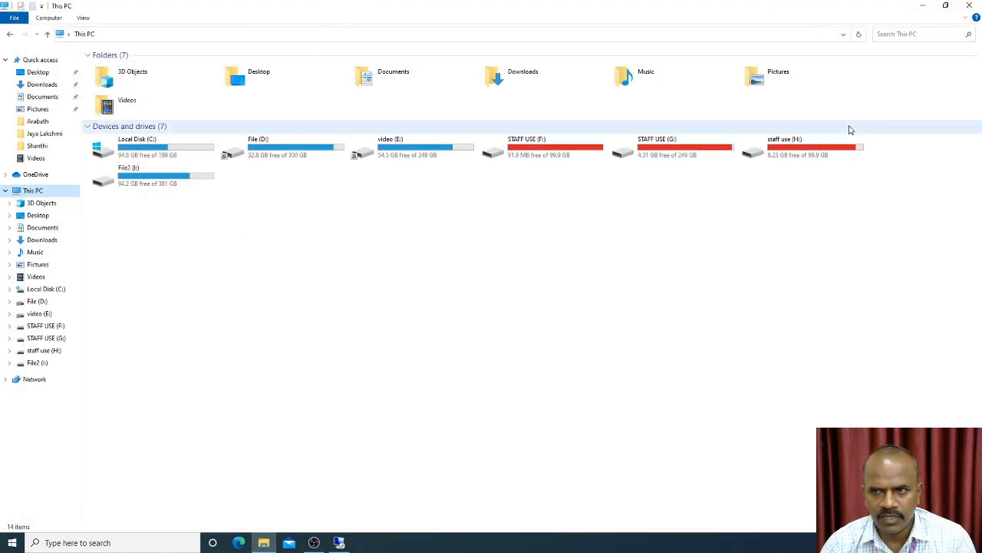
click(969, 6)
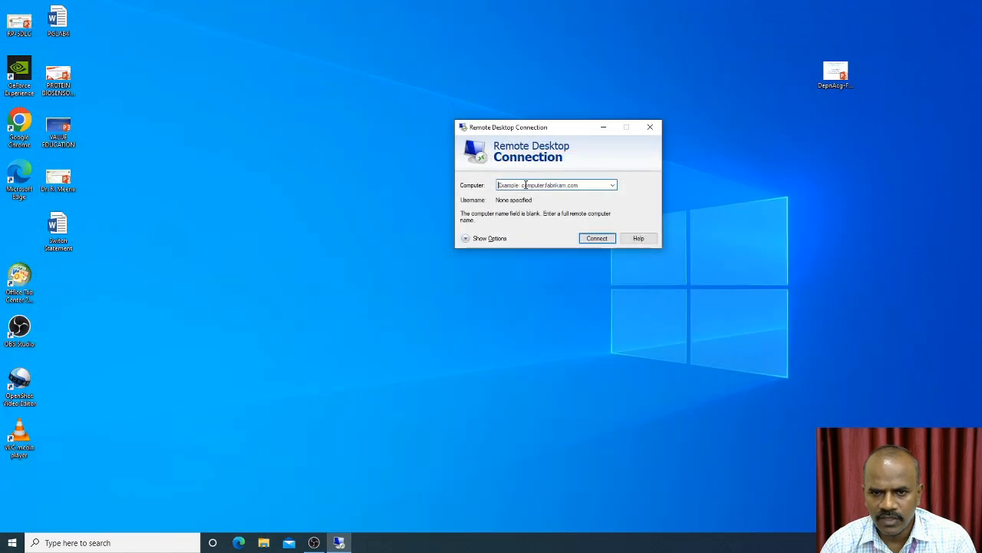
Try to connect with the computer name left blank, dismiss the message, and close Remote Desktop Connection
click(585, 243)
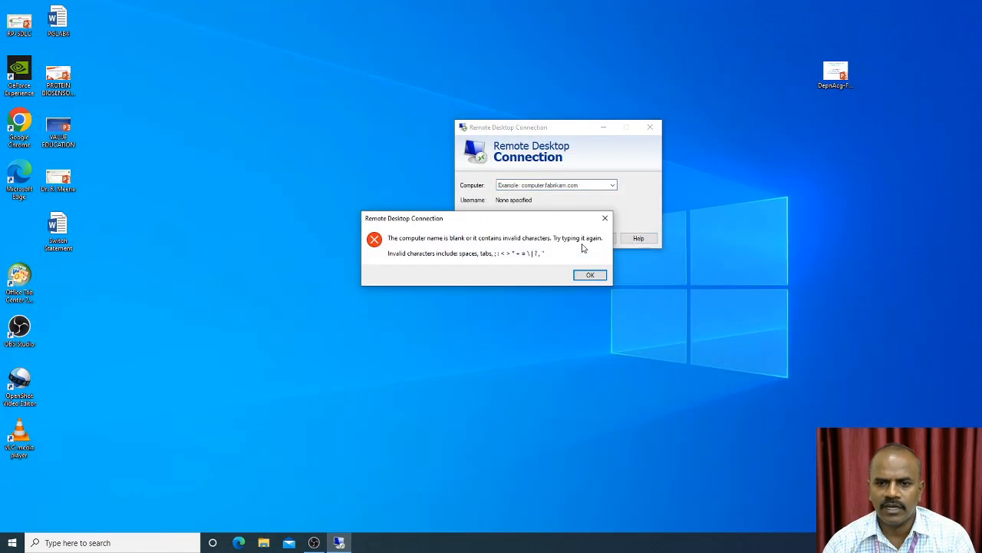
click(602, 219)
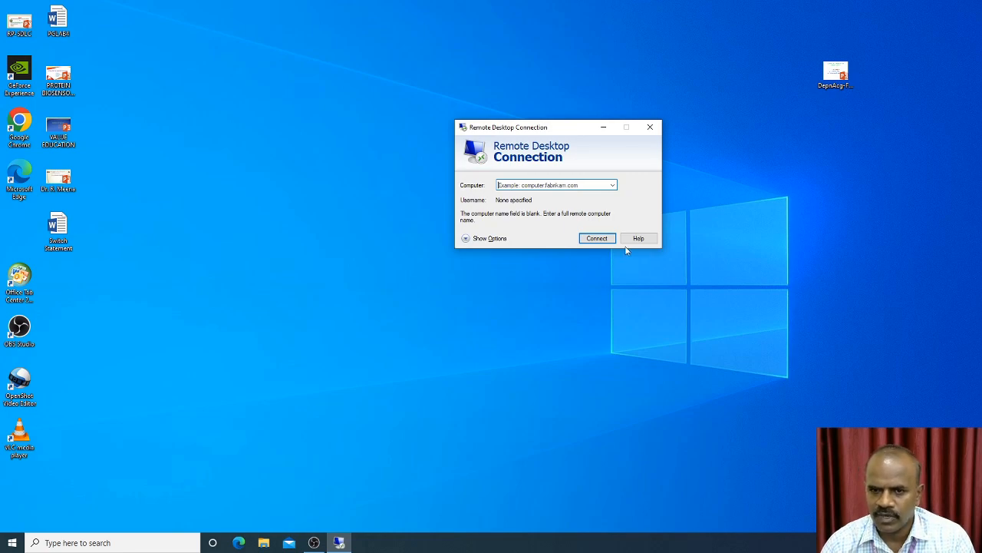
click(650, 129)
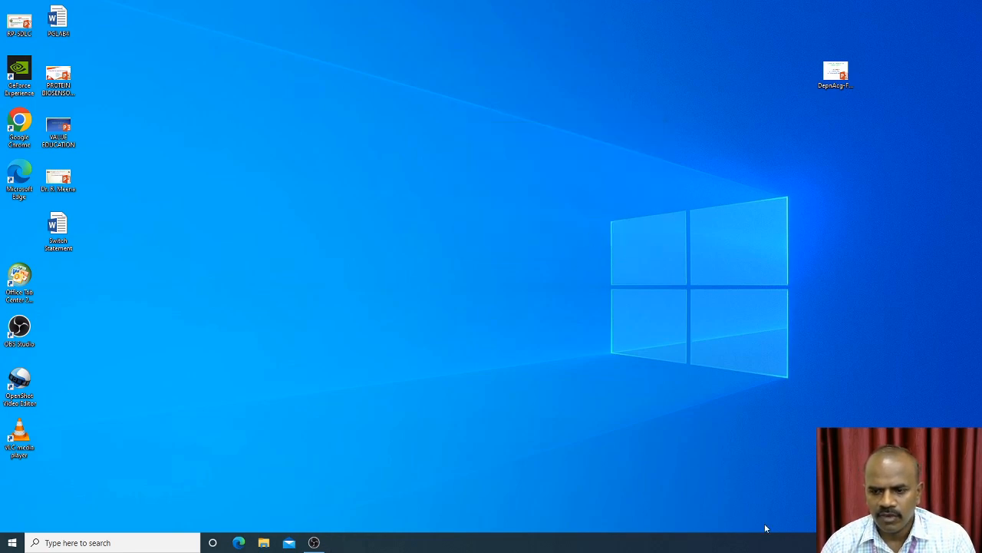